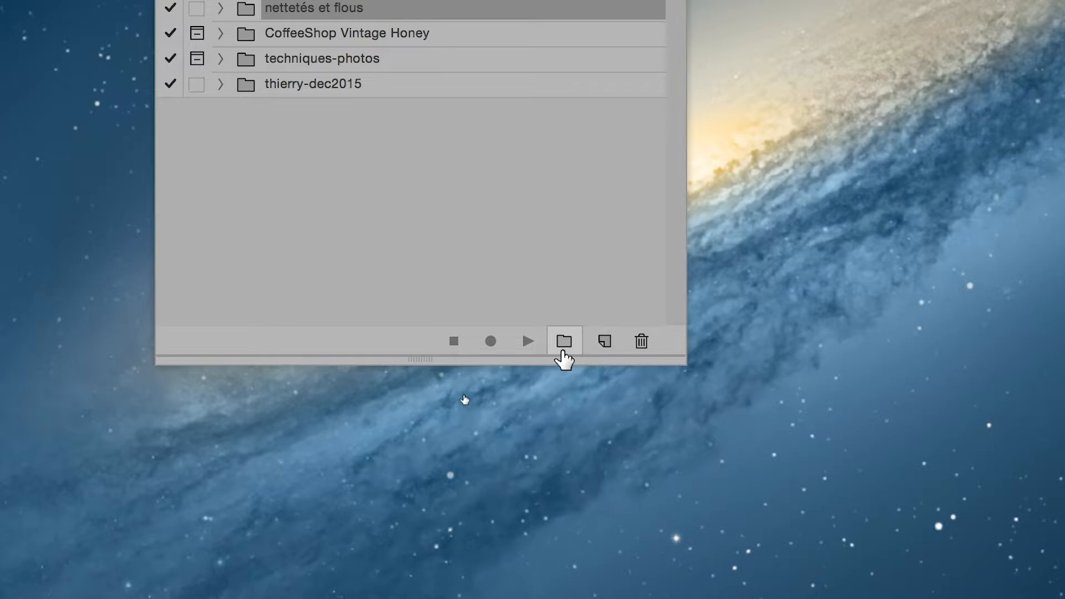
Step: Create a new action set named with the author's first name followed by "-janv2016"
left_click(564, 348)
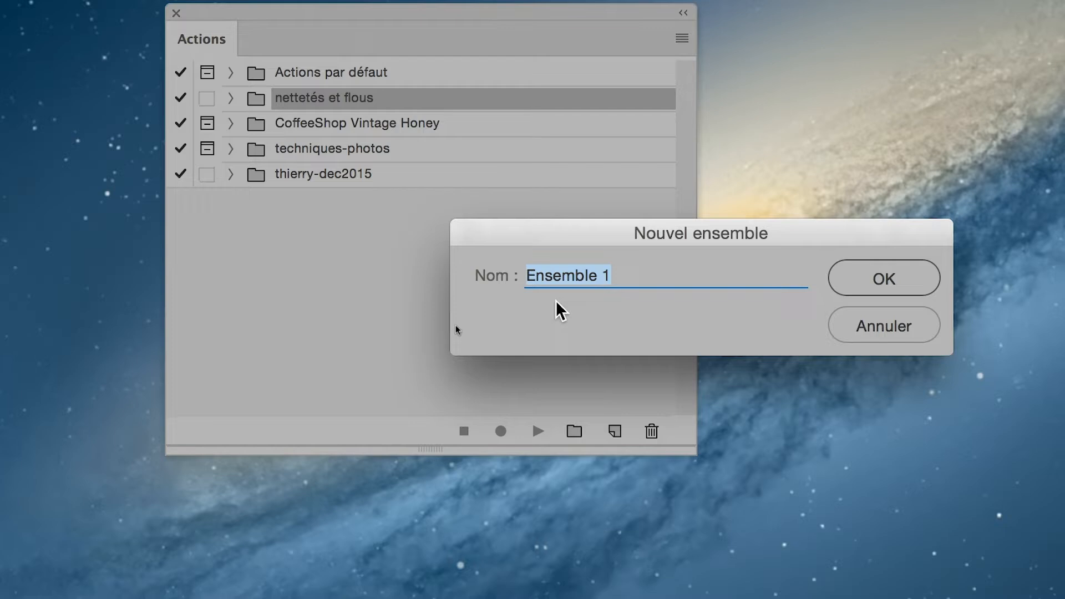
type("Thierry-")
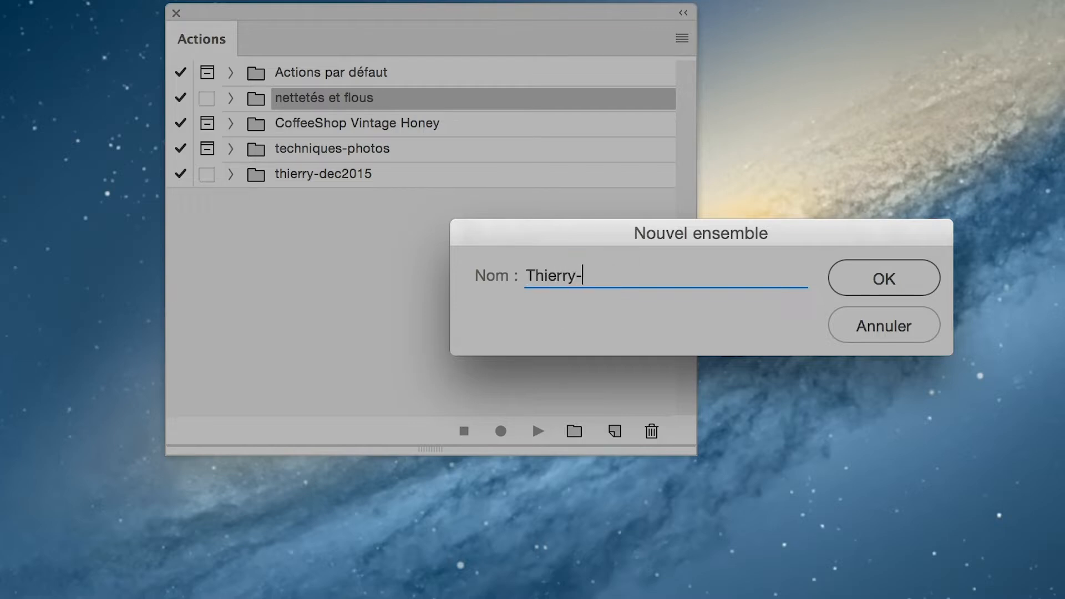
type("janv2016")
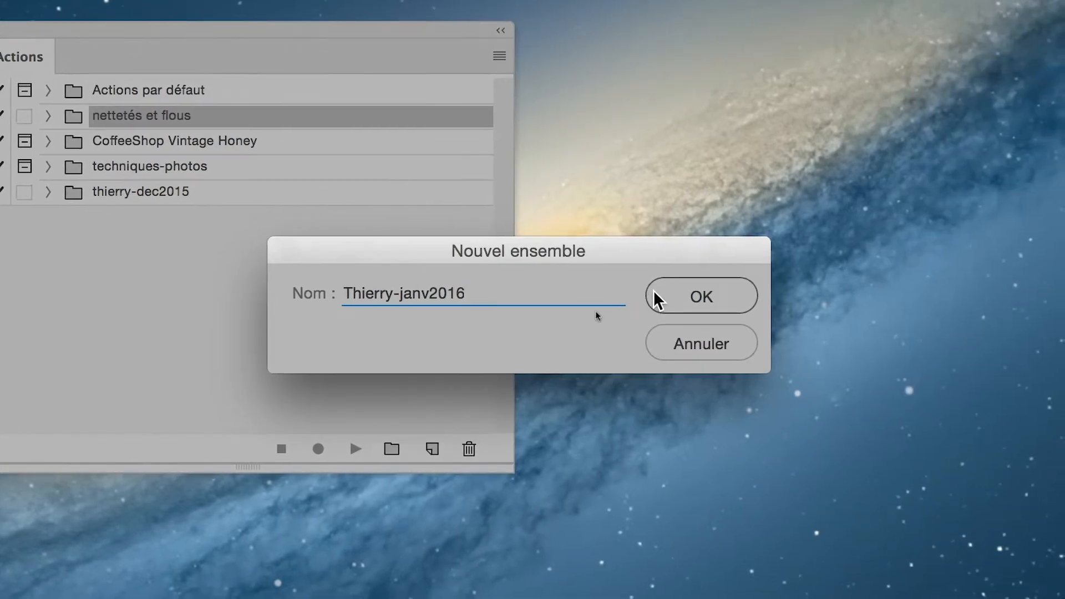
key("Return")
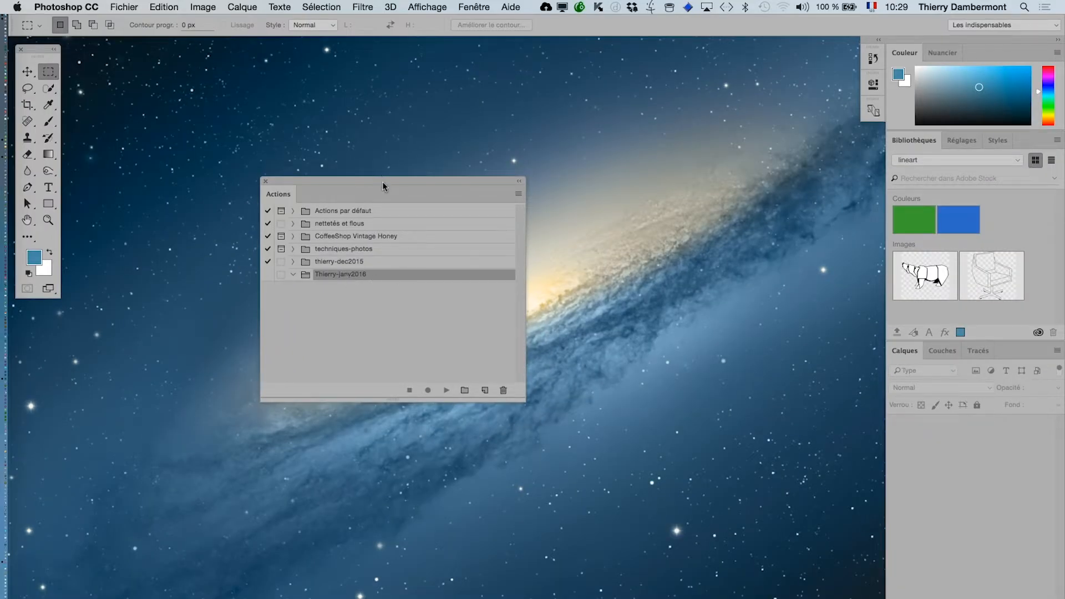
Step: Open brown-and-white-dog.jpg from the images-diverses folder inside "PS avancé jour 3 sur 3 en janv 2016"
left_click_drag(380, 181, 707, 146)
left_click(128, 7)
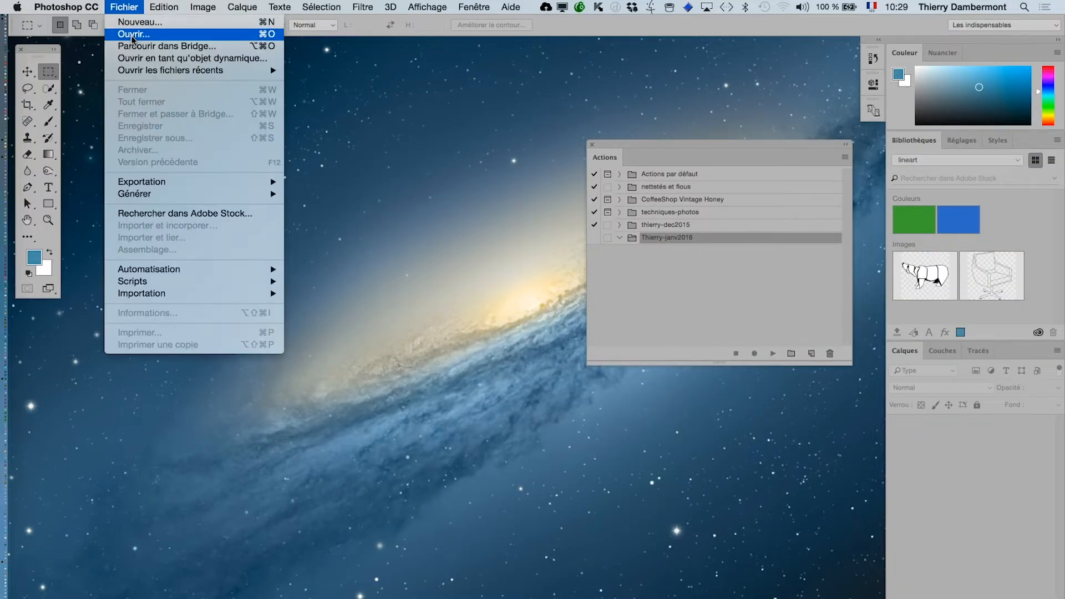
left_click(133, 34)
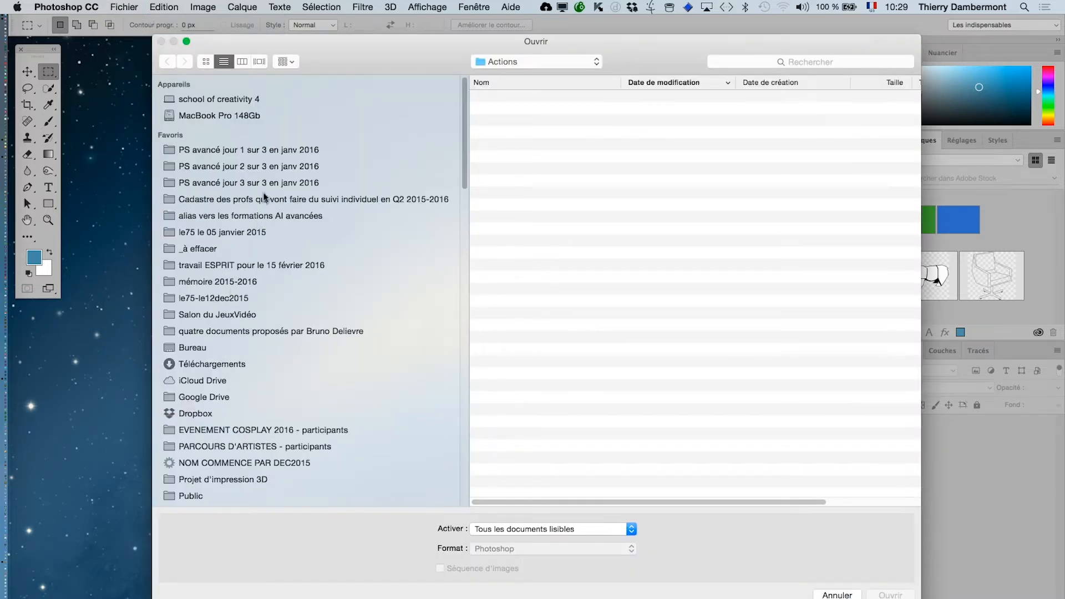
left_click(264, 184)
double_click(537, 105)
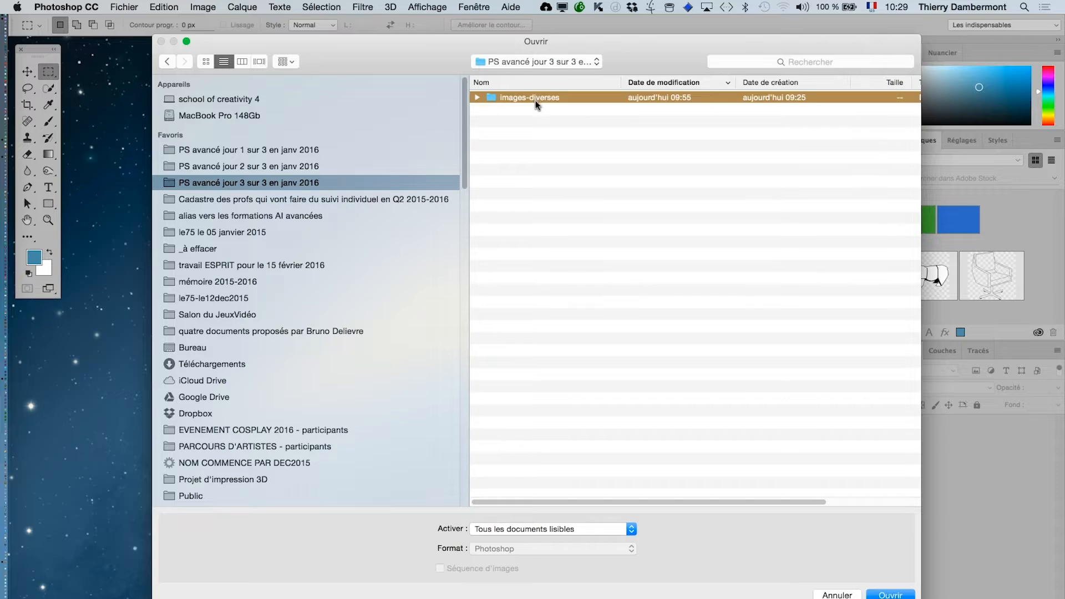
left_click(549, 135)
left_click(889, 595)
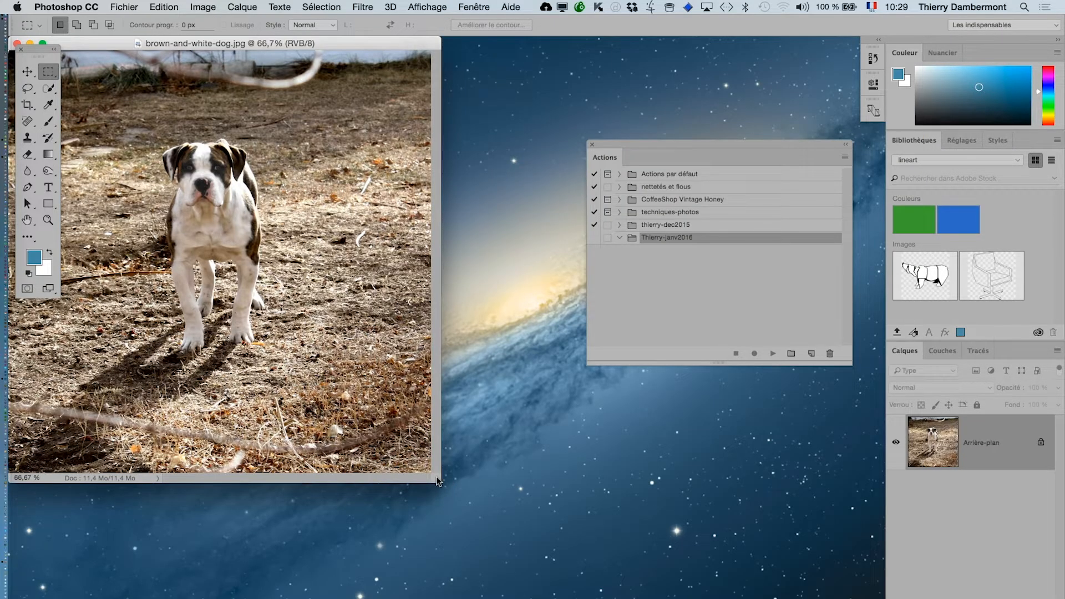
Step: Switch the dog photo to full-screen mode with the menu bar and place the Actions panel closer to it
key("f")
left_click_drag(546, 475, 452, 454)
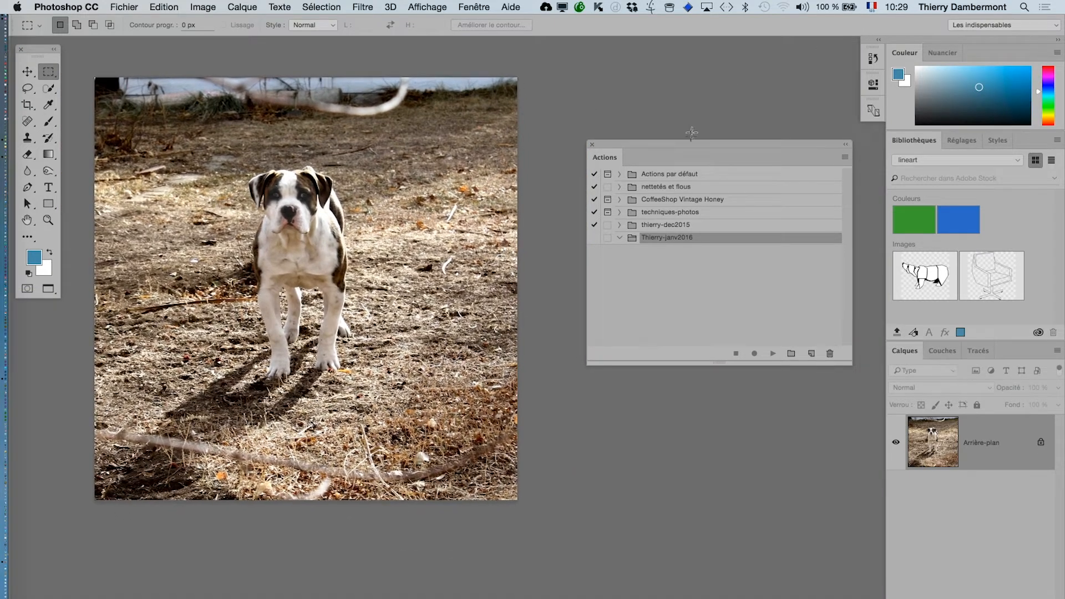
left_click_drag(689, 145, 656, 127)
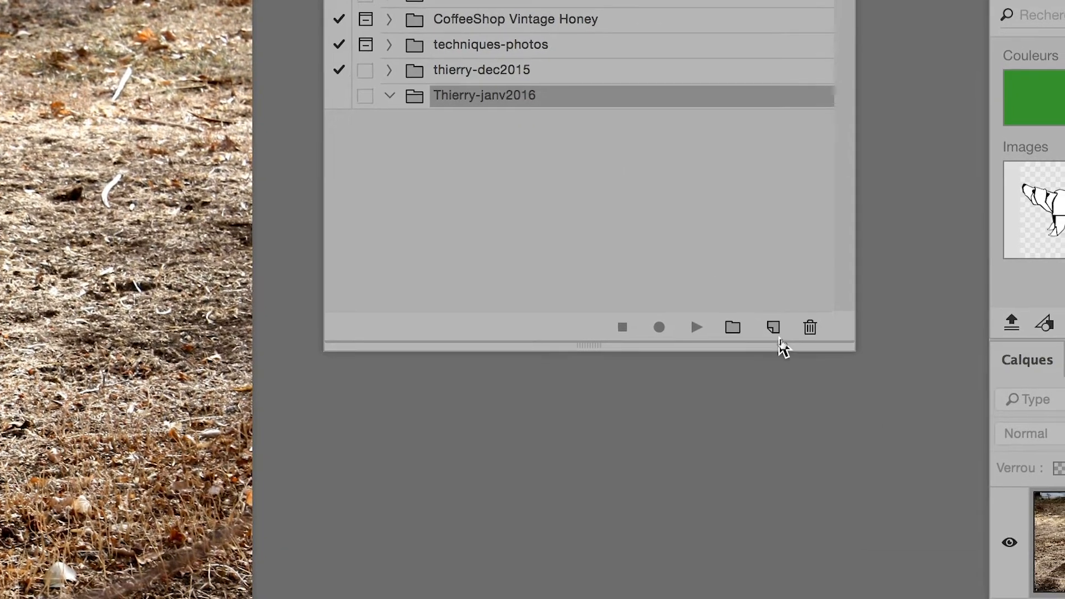
Step: Create an action named "logo en bas à droite" in the new janv2016 set, without function key or colour, and start recording
left_click(780, 340)
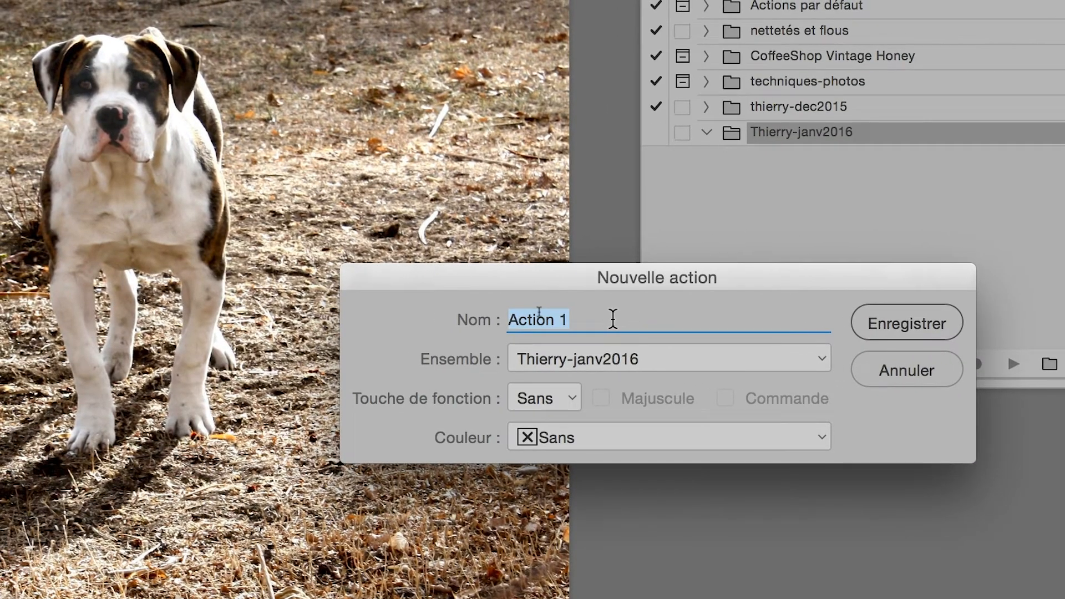
type("I")
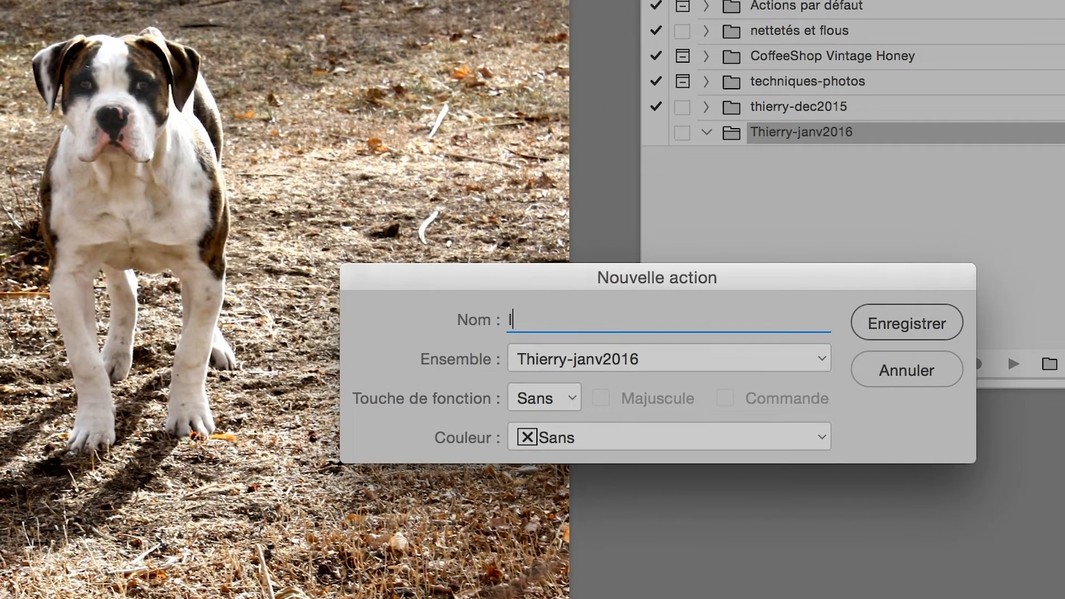
type("ogo en bas à d")
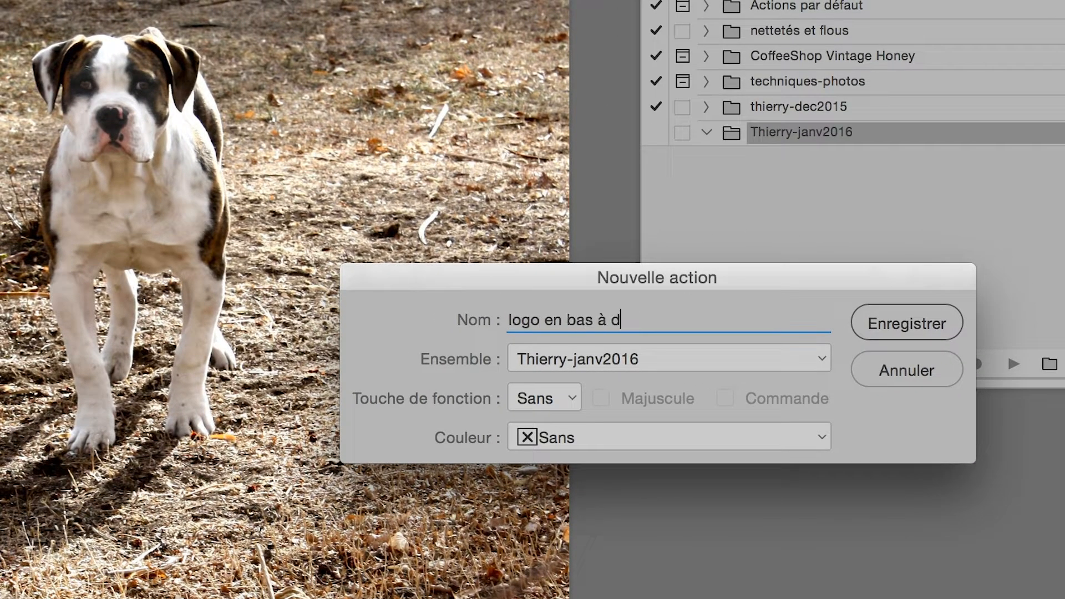
type("roite")
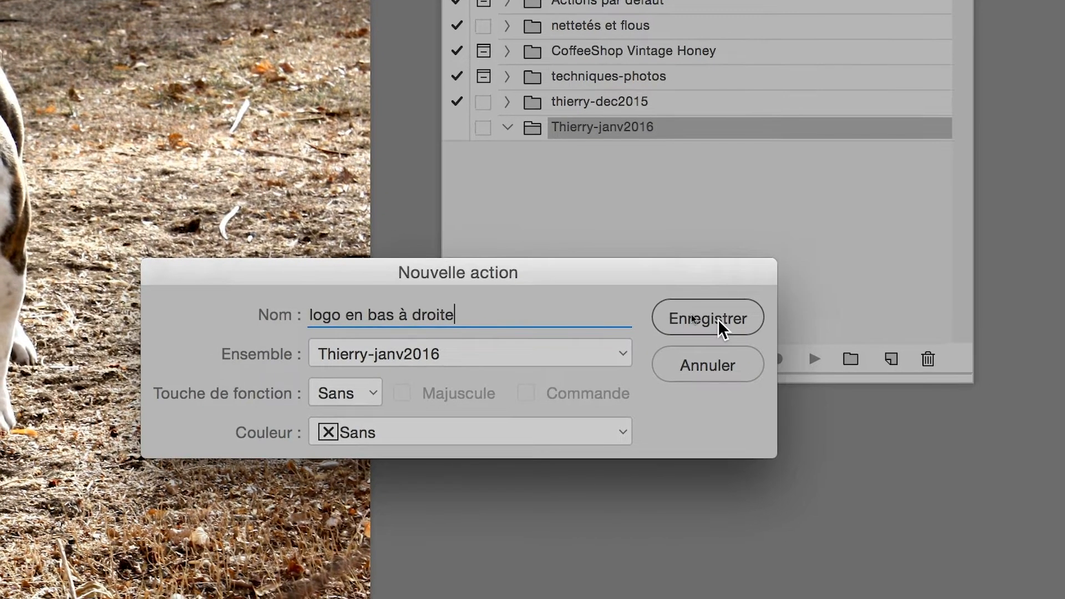
left_click(746, 330)
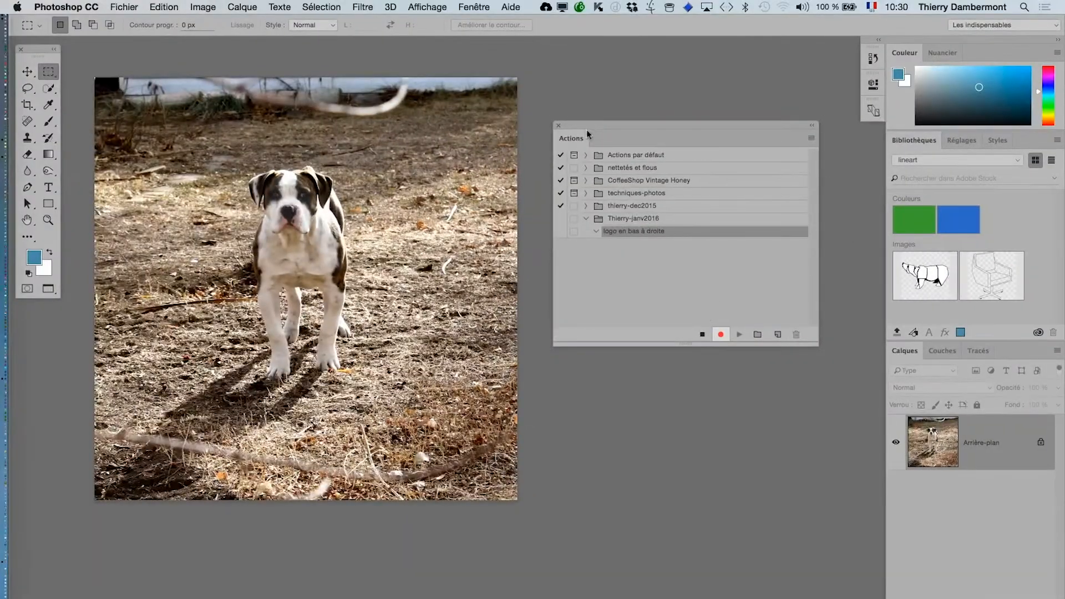
left_click_drag(588, 134, 635, 130)
left_click_drag(375, 212, 406, 206)
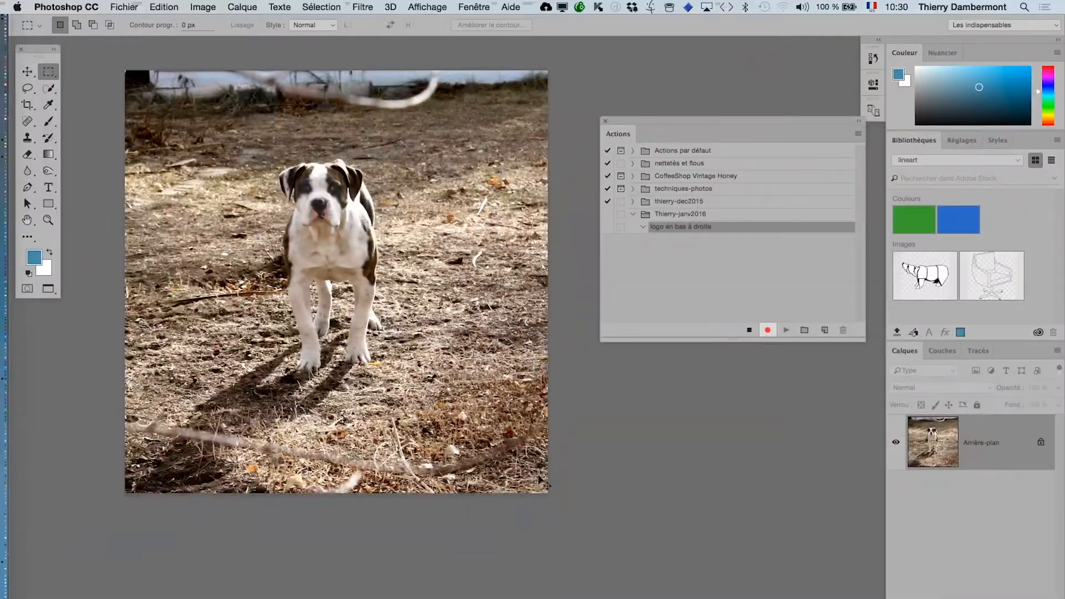
Step: Switch to Finder and open the PSD subfolder of images-diverses in "PS avancé jour 3 sur 3 en janv 2016"
key("super+Tab")
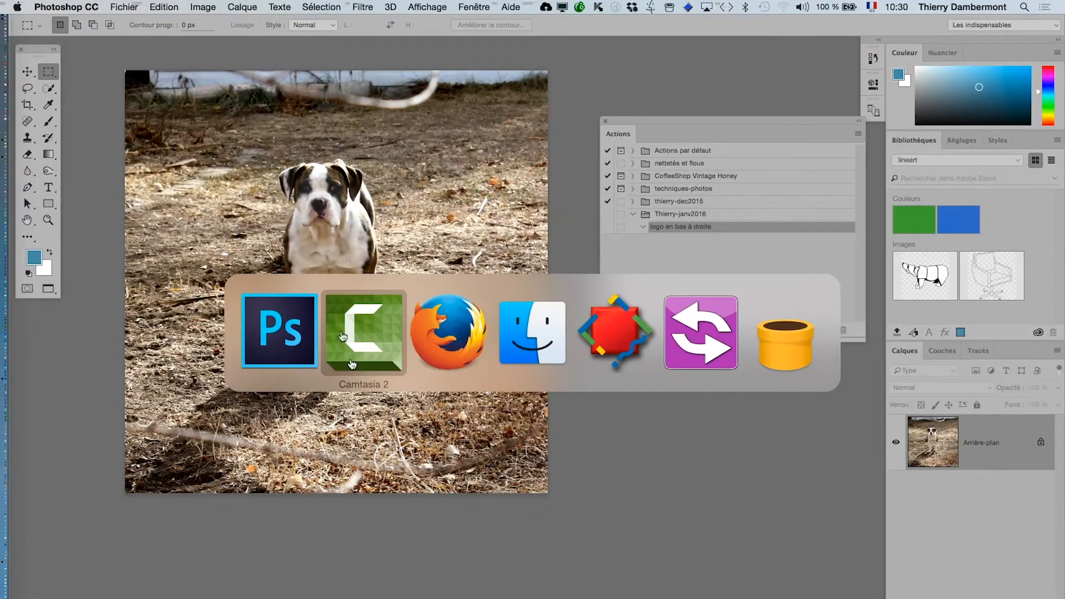
key("super+Tab")
key("super+Tab")
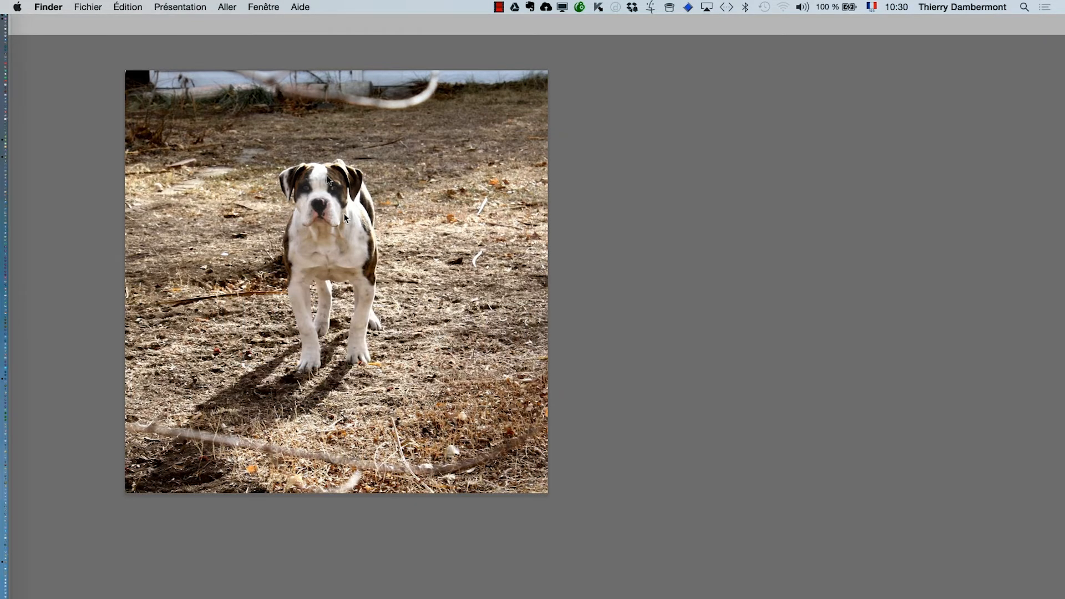
left_click(87, 7)
left_click(108, 21)
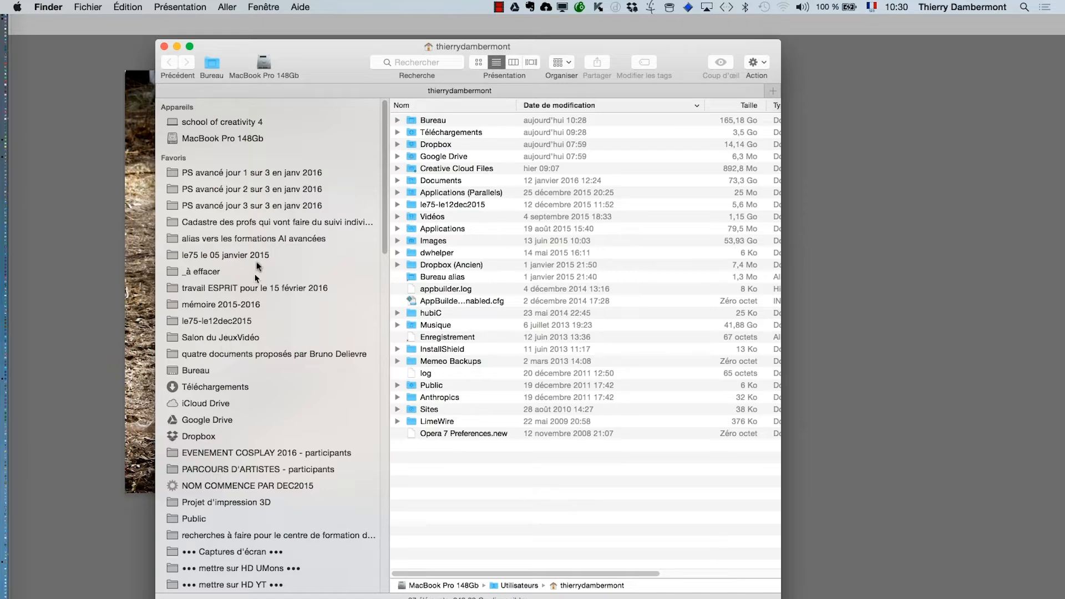
left_click(273, 206)
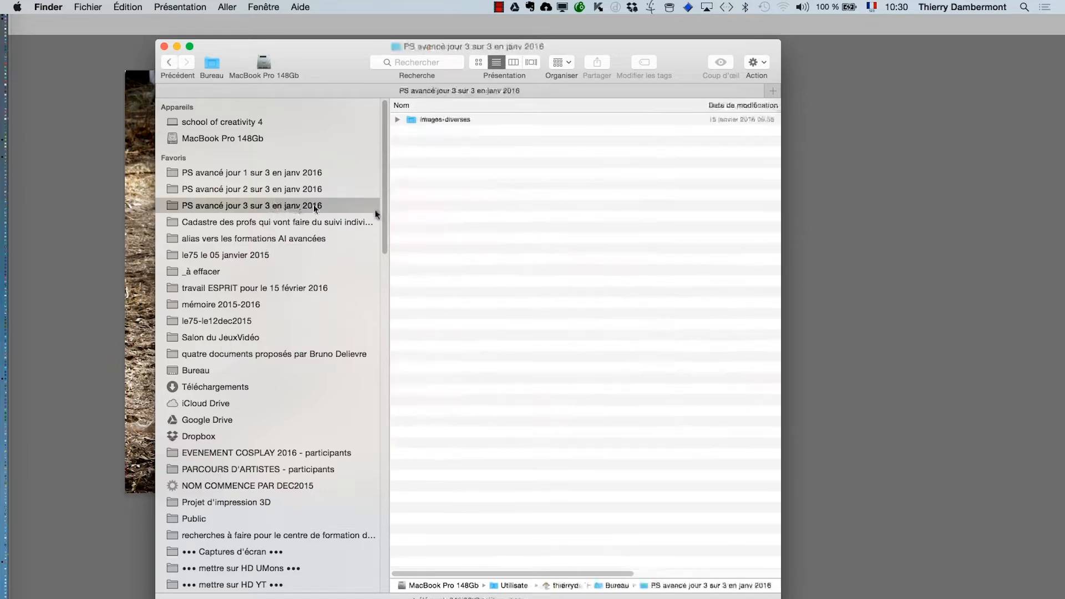
double_click(442, 120)
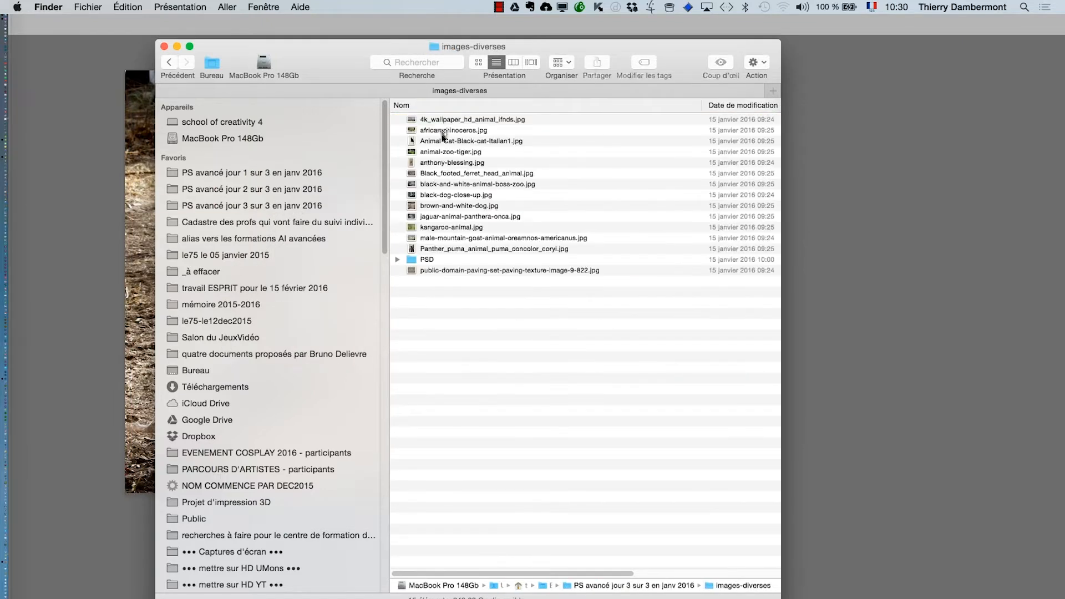
double_click(428, 259)
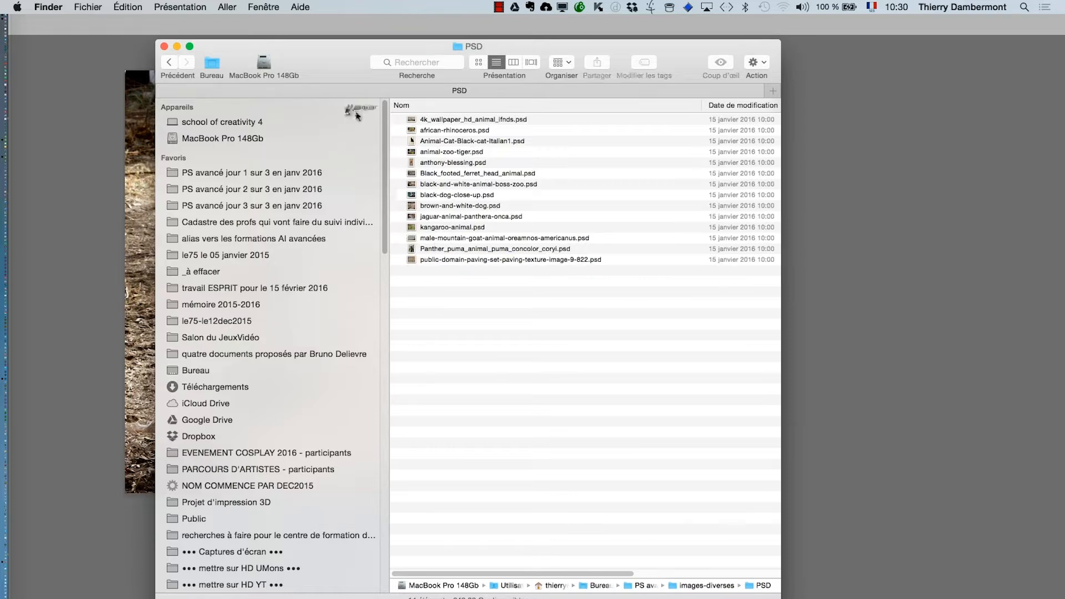
Step: Look through the PSD folder's images as thumbnails in a widened window, close it and return to Photoshop
left_click(478, 62)
left_click_drag(781, 560, 1005, 560)
scroll(901, 388, "down", 5)
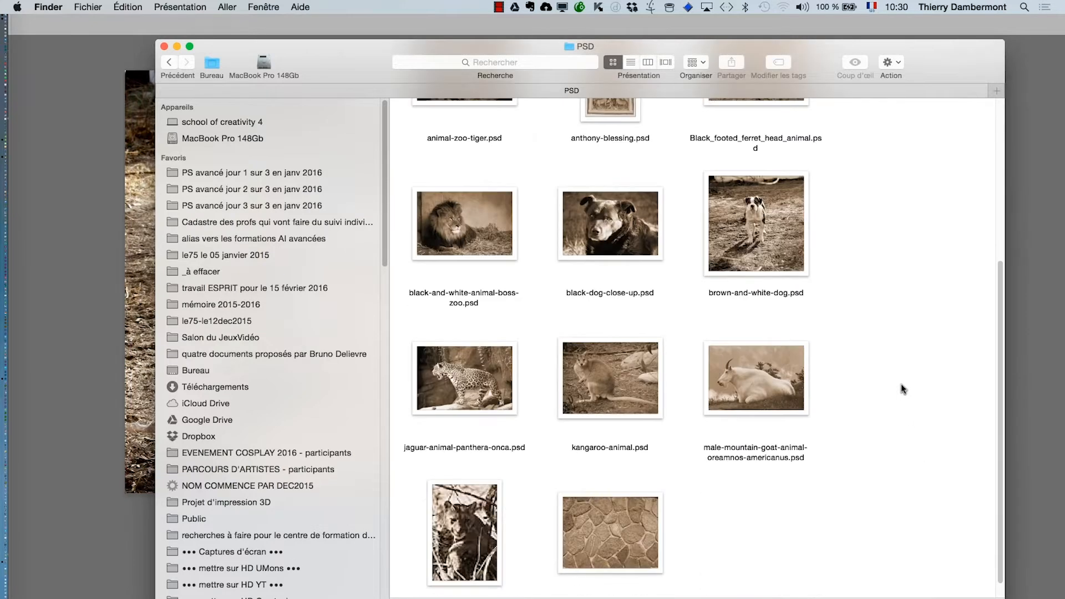
scroll(901, 388, "up", 5)
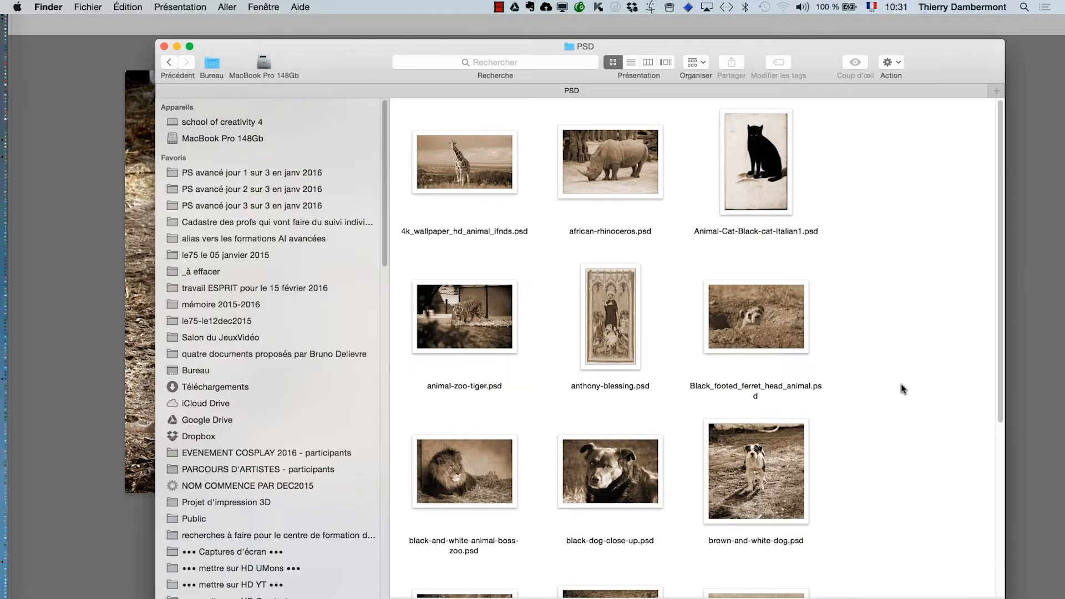
left_click(164, 47)
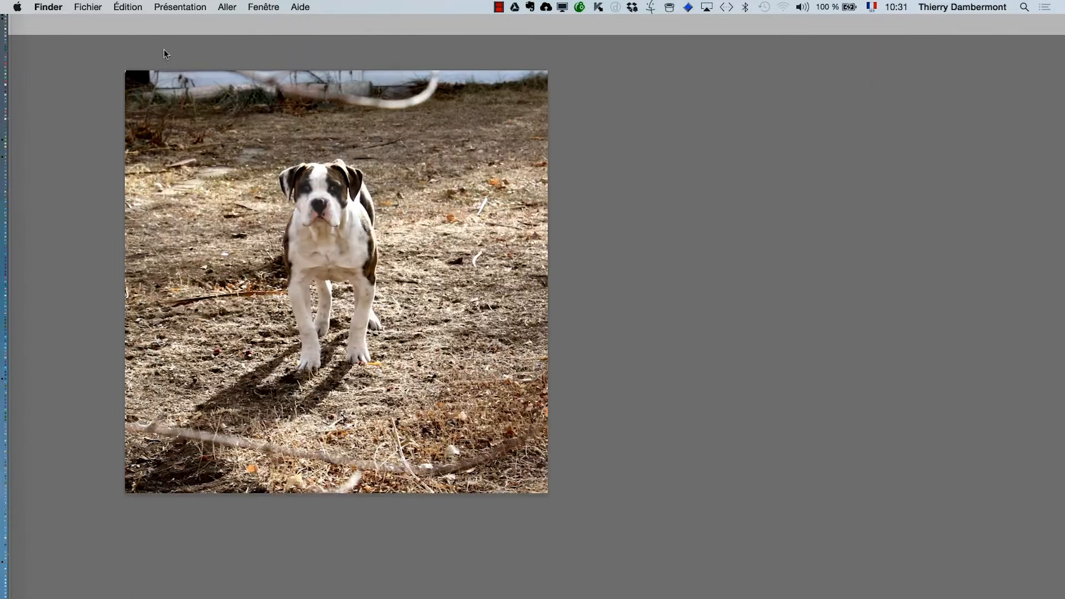
left_click(164, 49)
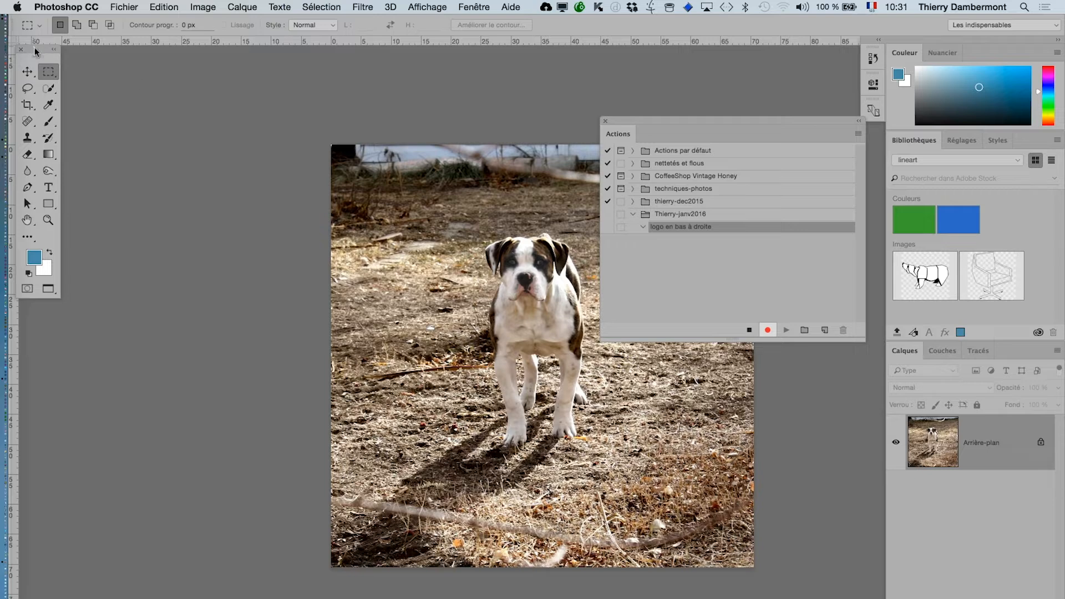
Step: Move the toolbox and the Actions panel into the empty area beside the dog photo
left_click_drag(38, 52, 138, 310)
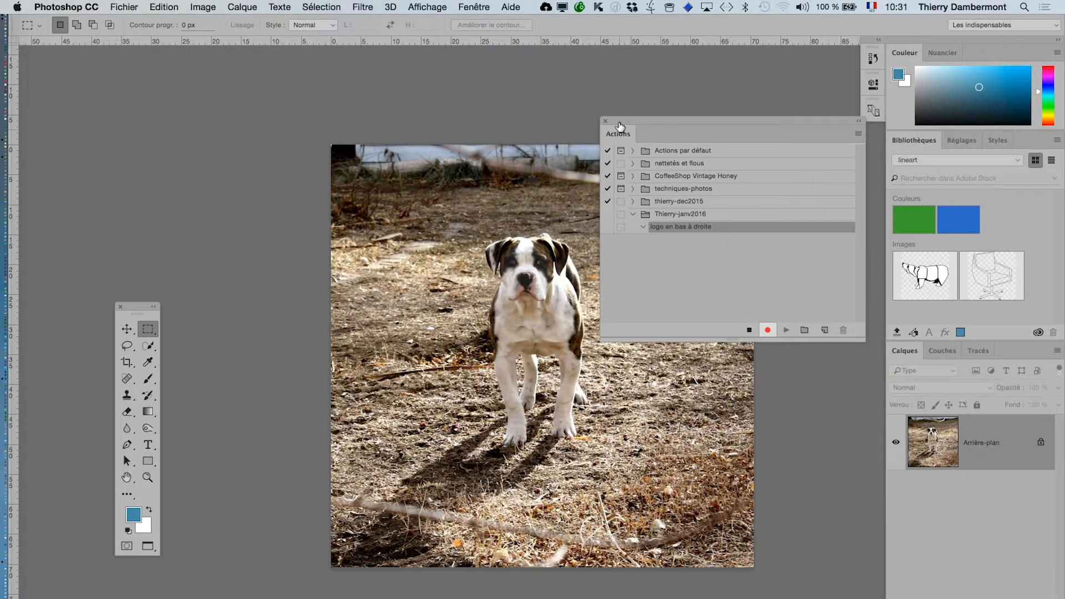
left_click_drag(624, 123, 610, 123)
left_click_drag(158, 97, 65, 69)
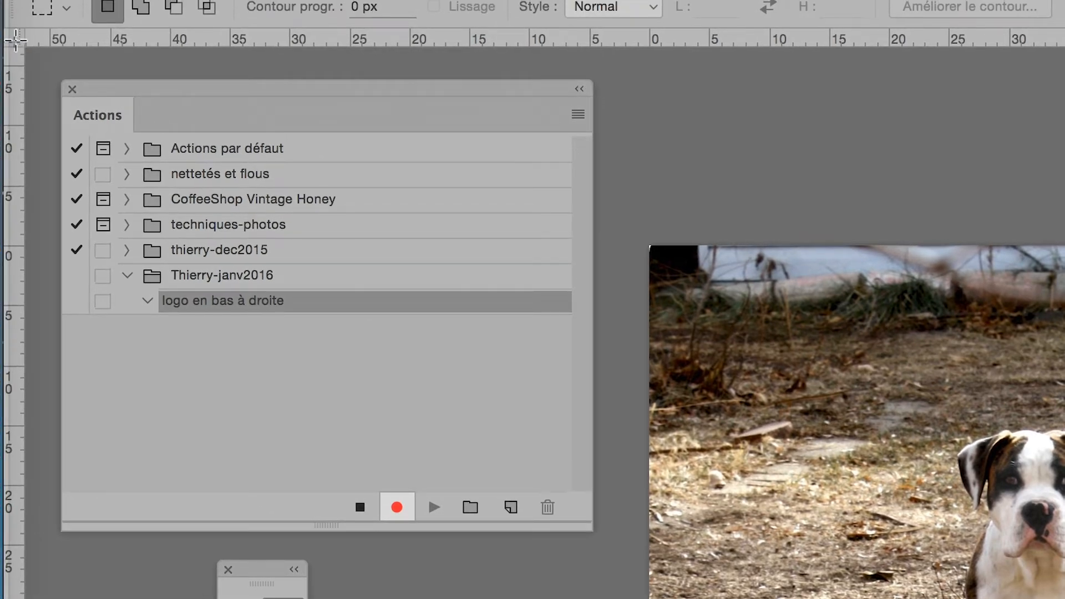
Step: Move the ruler origin to a point within the photo and reset it to the default origin
left_click_drag(15, 40, 444, 190)
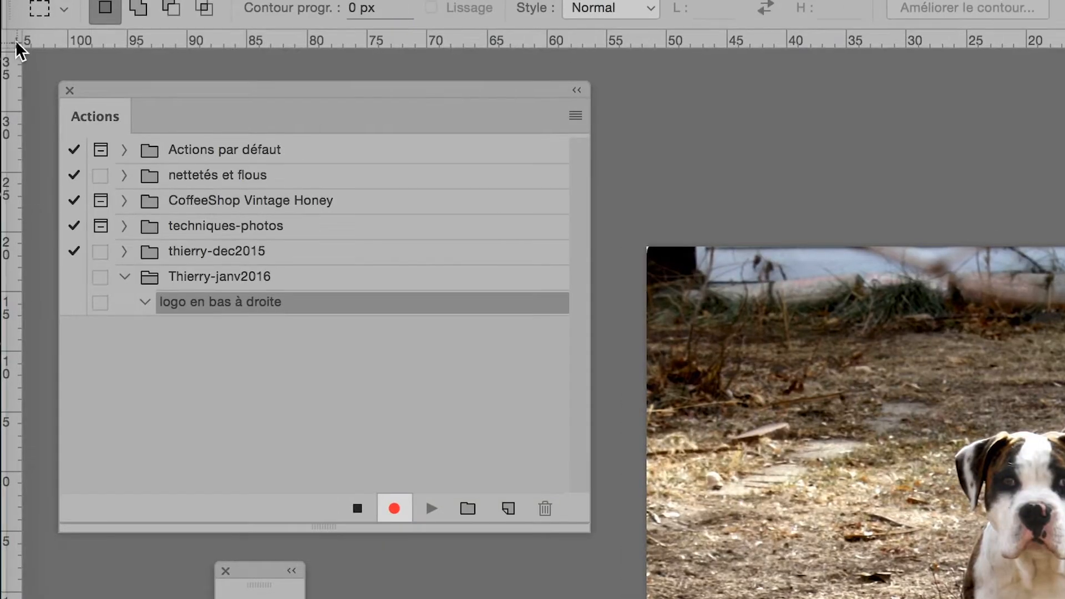
double_click(15, 45)
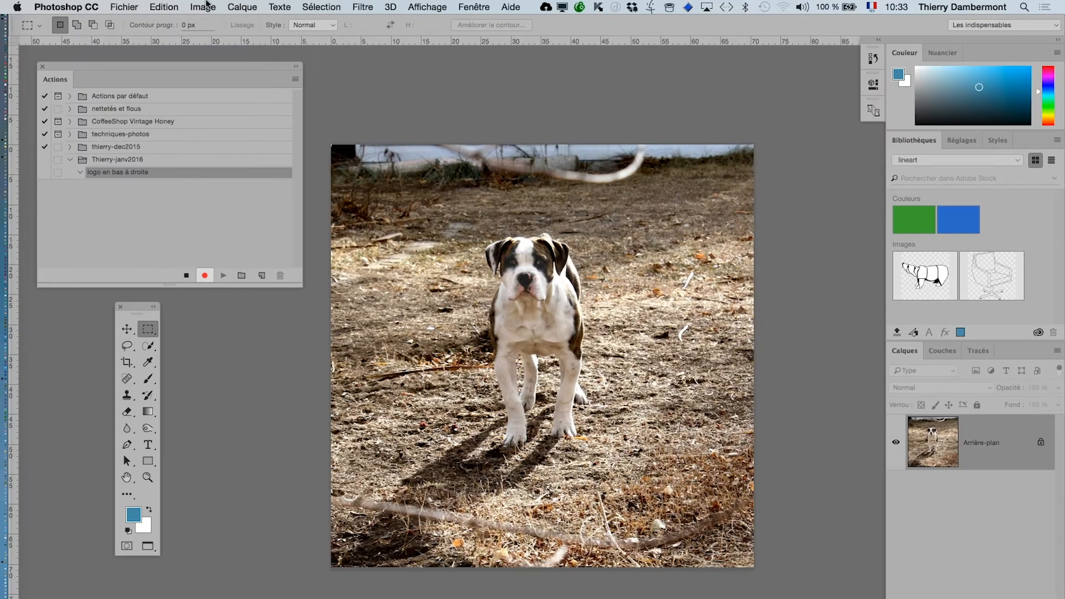
Step: Rotate the whole image by 180° while the action is recording
left_click(204, 7)
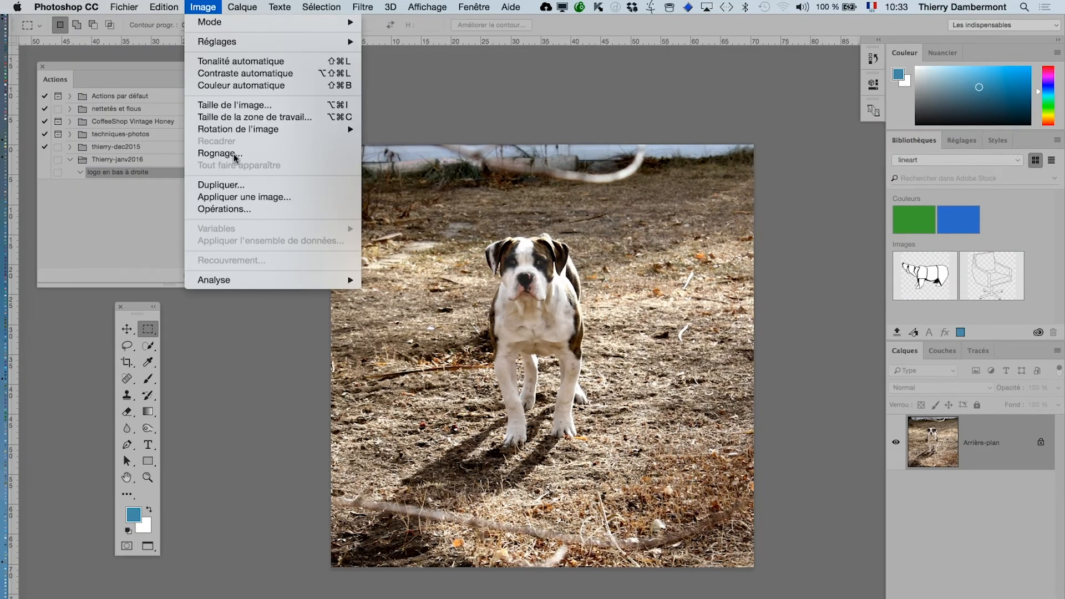
mouse_move(256, 128)
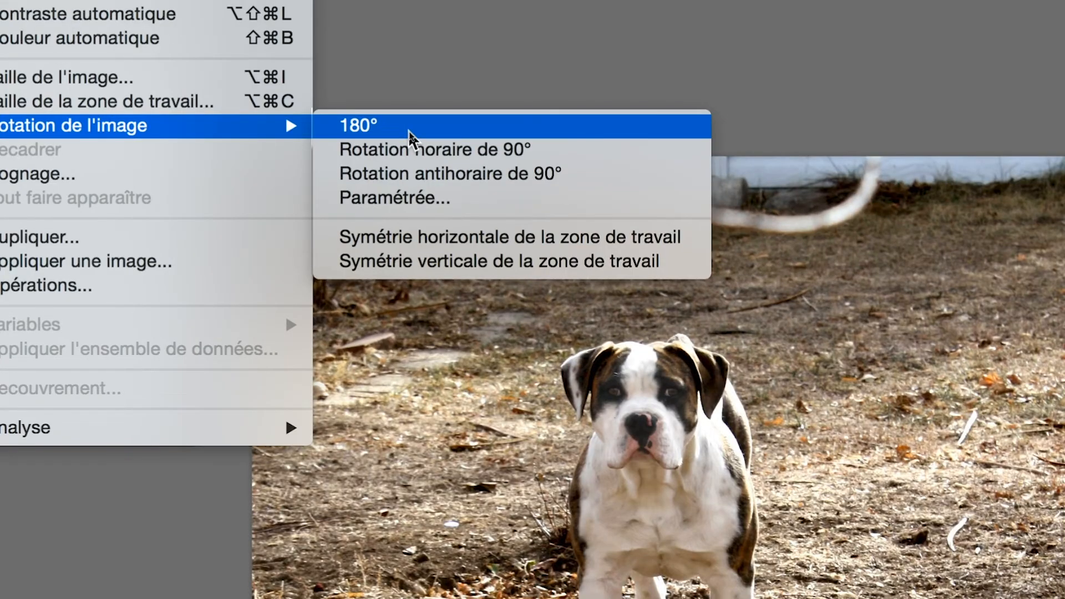
left_click(408, 130)
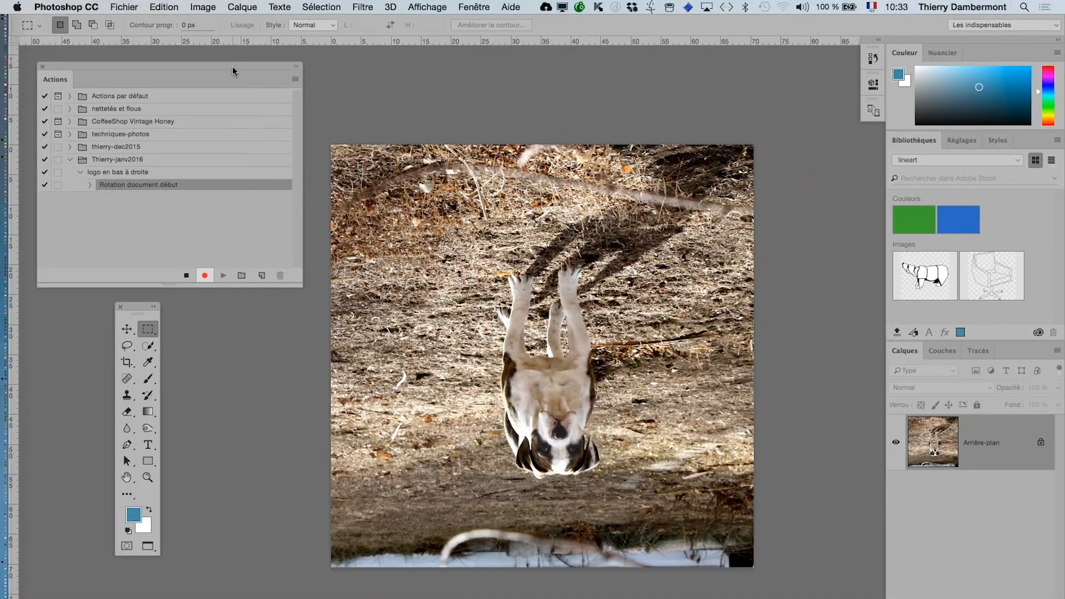
Step: Move the Actions panel nearer the photo and examine the details of the recorded document rotation
left_click_drag(52, 2, 260, 1)
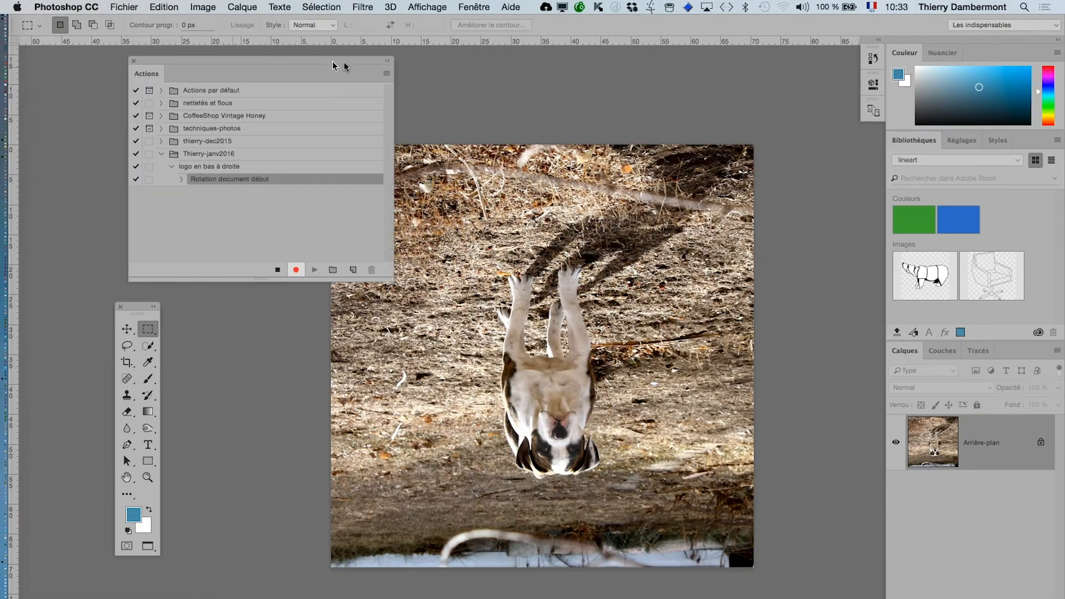
left_click_drag(344, 67, 363, 61)
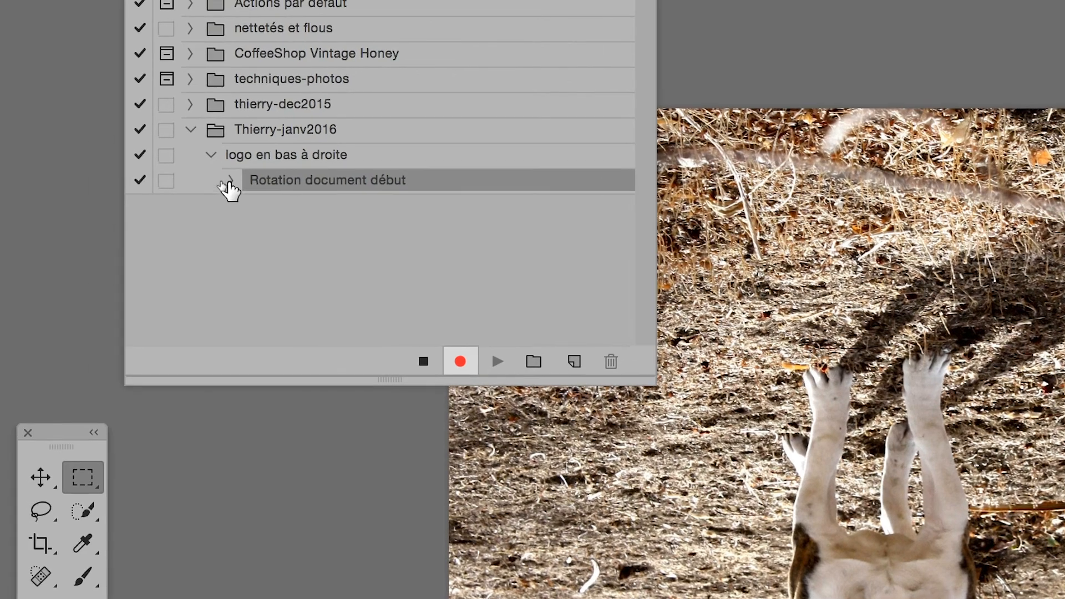
left_click(221, 181)
left_click(228, 181)
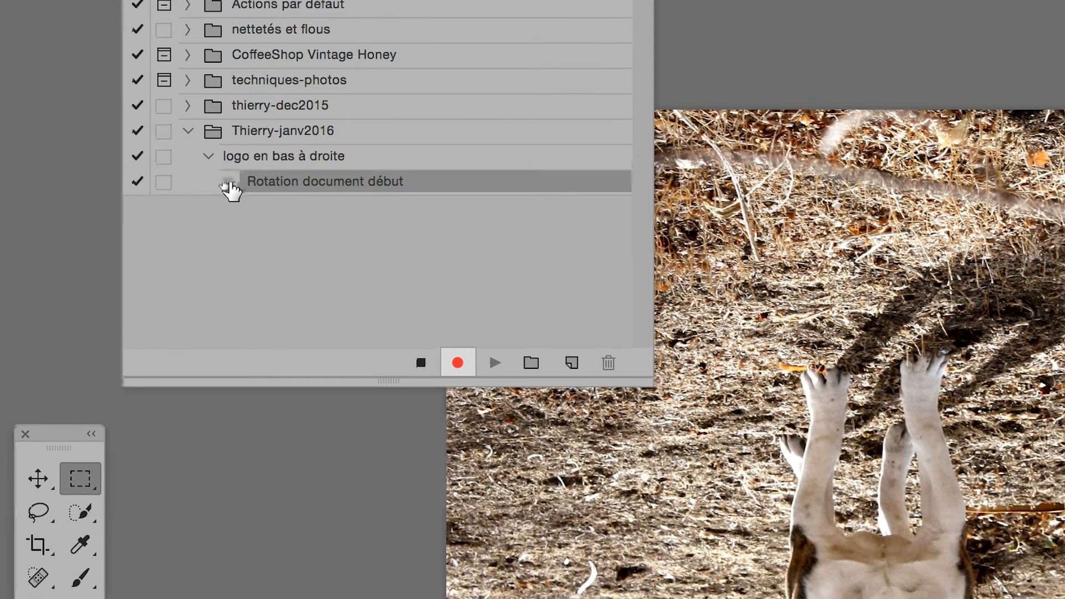
left_click(227, 181)
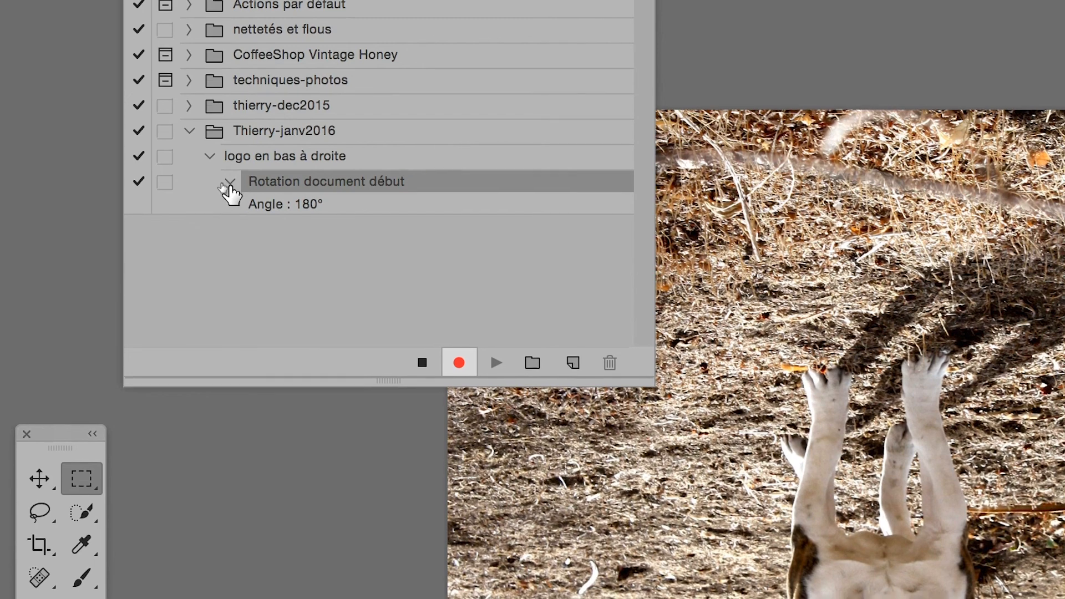
left_click(228, 182)
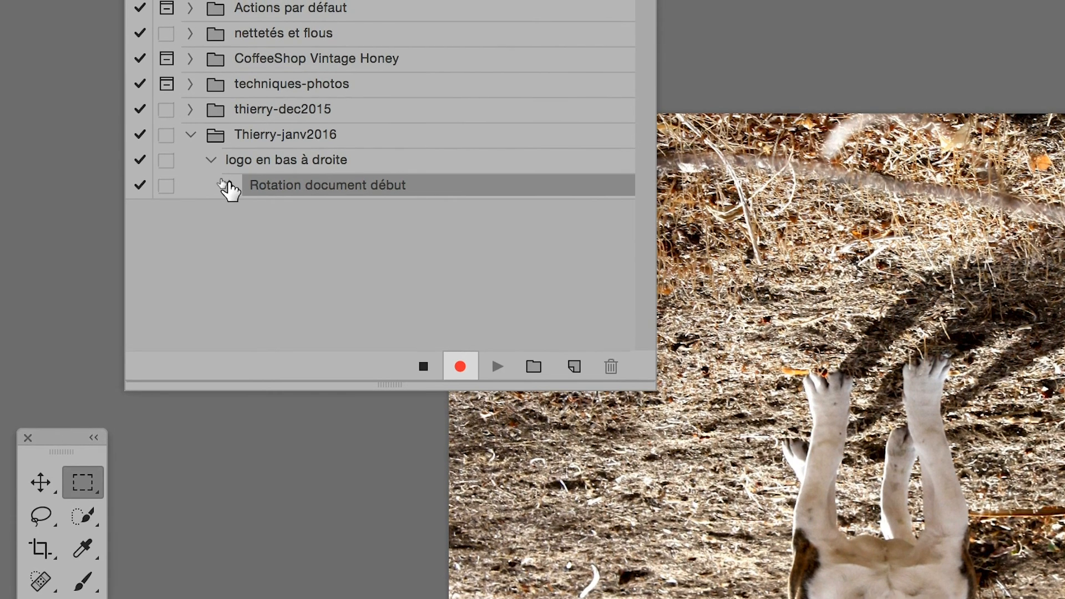